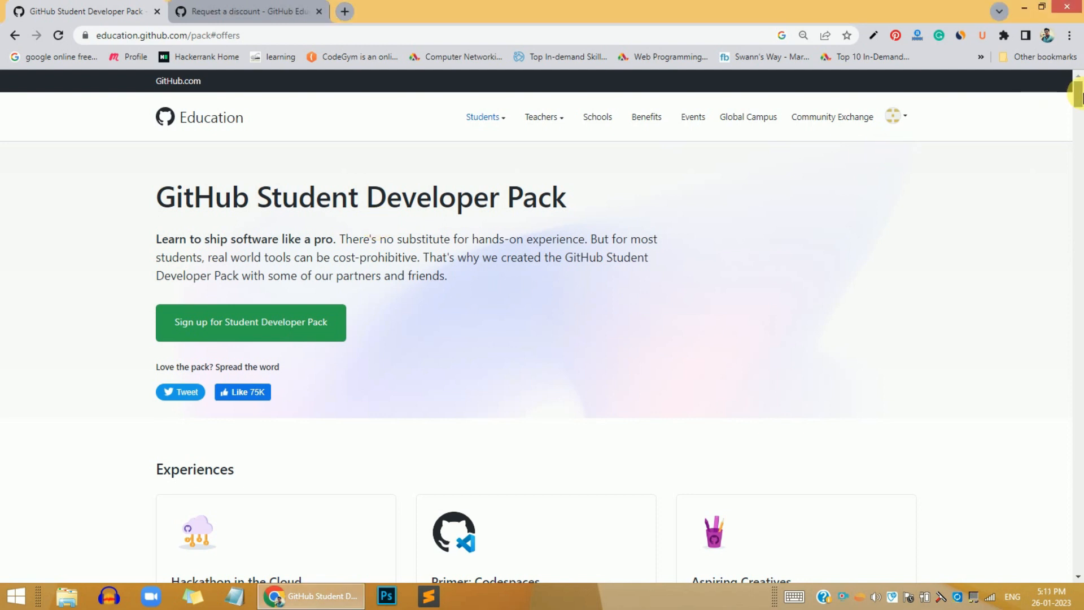
drag(1077, 88, 1078, 85)
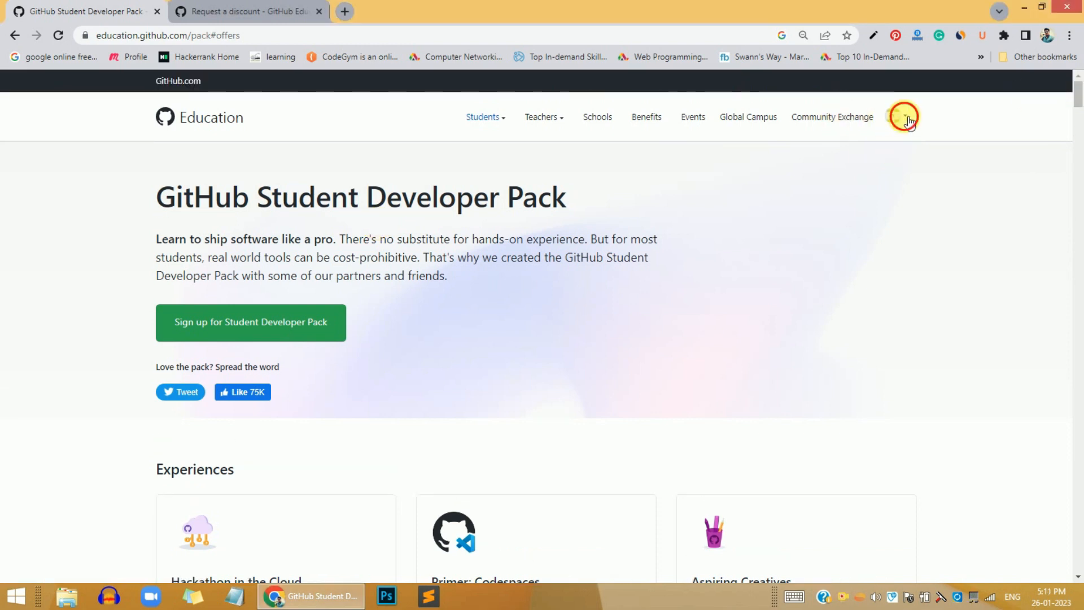
click(897, 115)
click(698, 158)
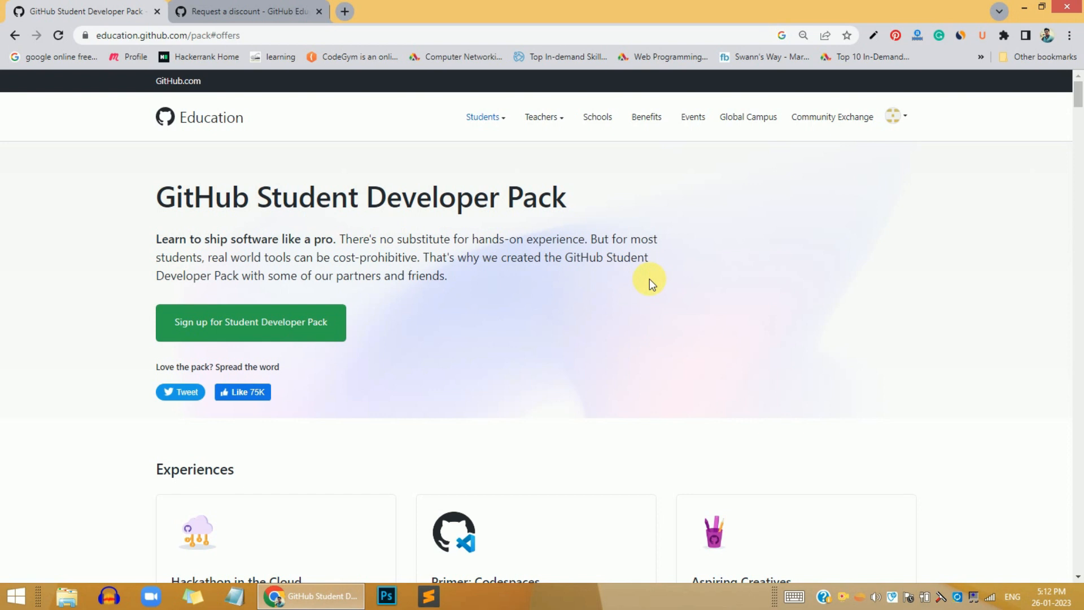
scroll(649, 278, down, 2)
scroll(649, 278, up, 2)
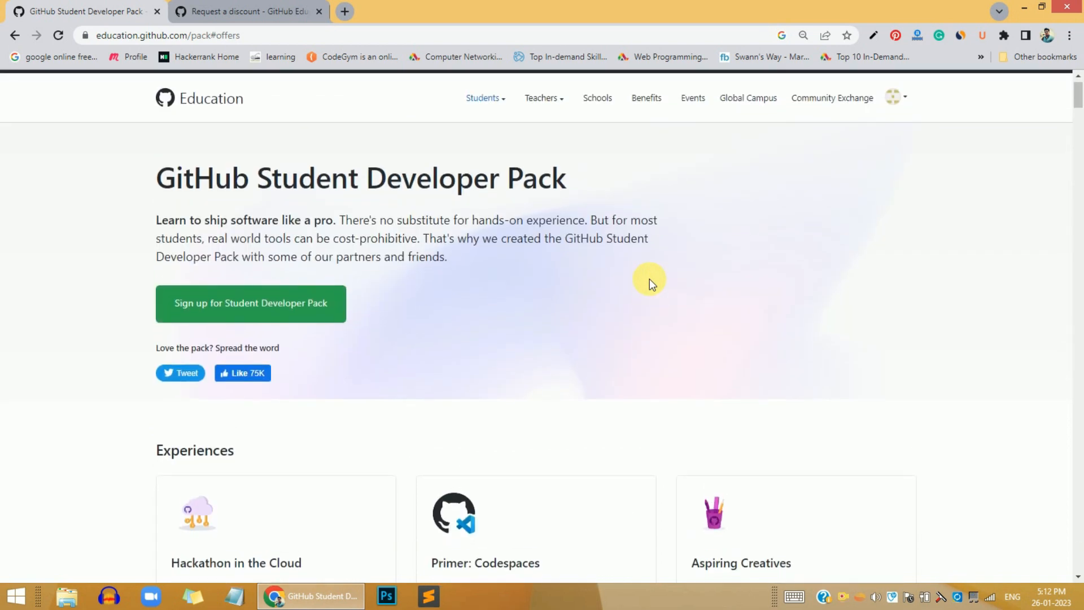
scroll(649, 279, down, 3)
scroll(650, 278, up, 2)
scroll(649, 279, down, 2)
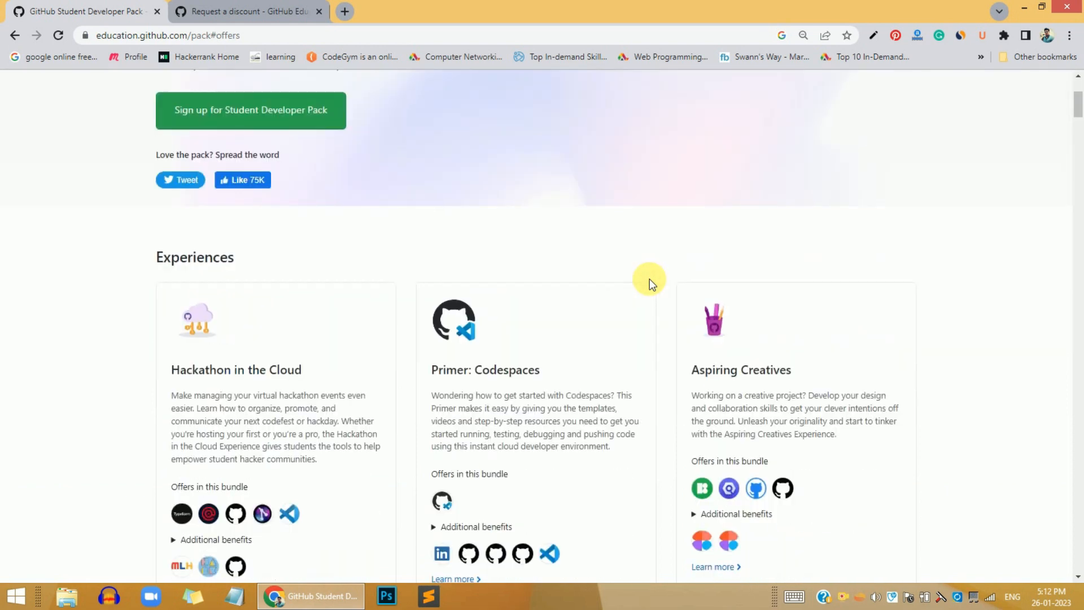
scroll(650, 278, down, 3)
scroll(650, 278, down, 3)
scroll(650, 279, down, 2)
scroll(649, 279, down, 2)
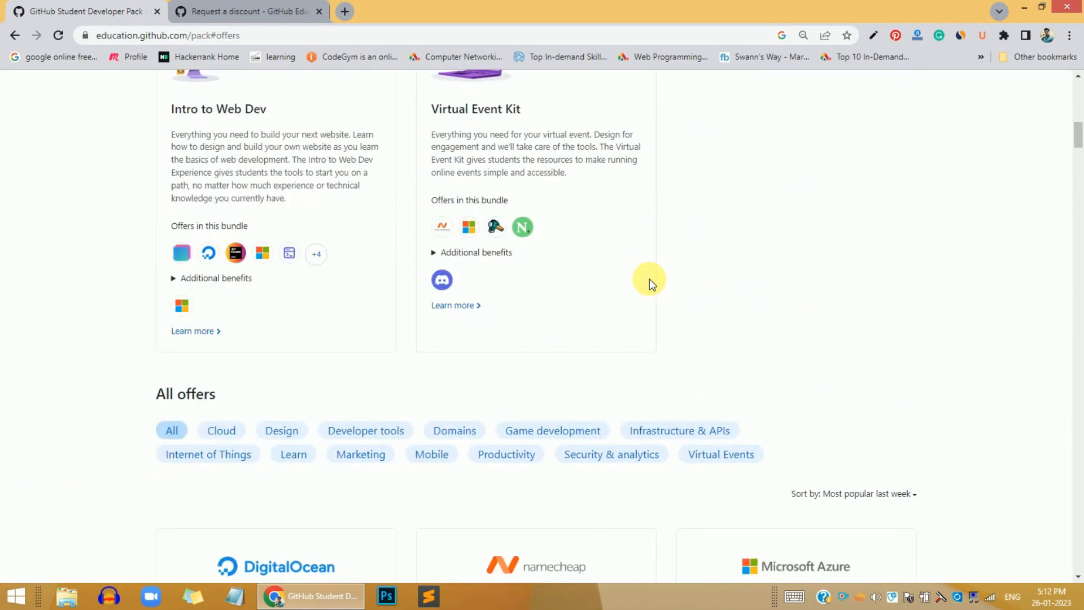
scroll(650, 279, down, 3)
scroll(650, 279, down, 2)
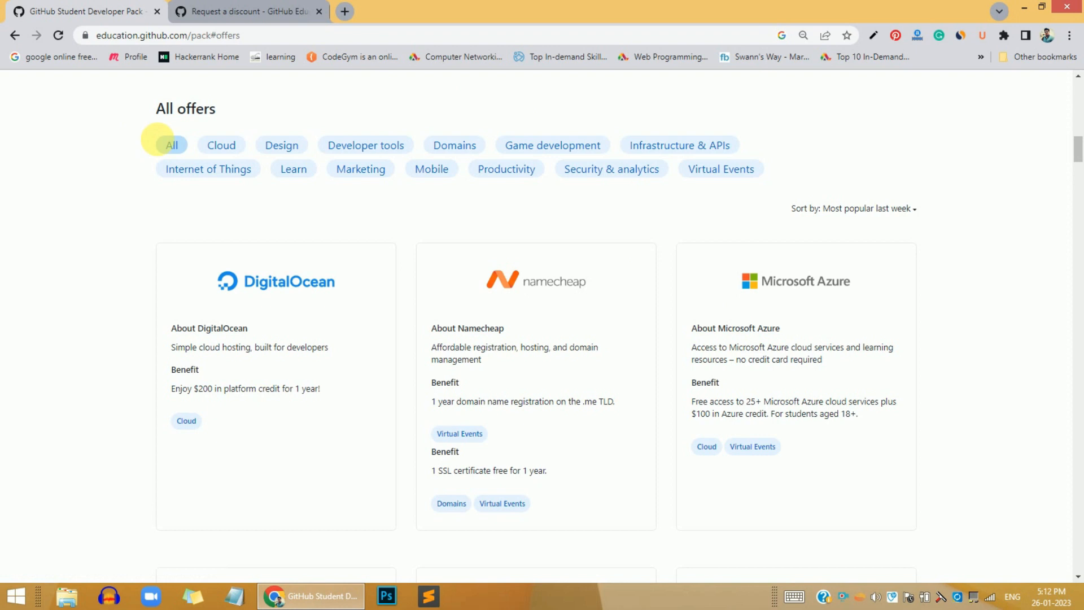
drag(162, 140, 760, 183)
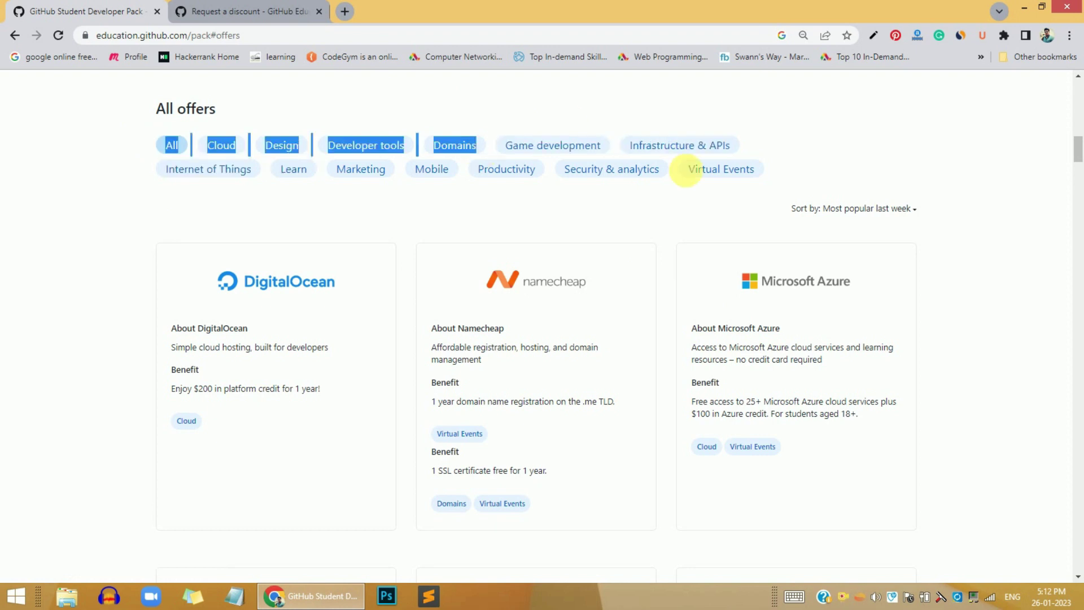
click(599, 211)
scroll(599, 211, down, 5)
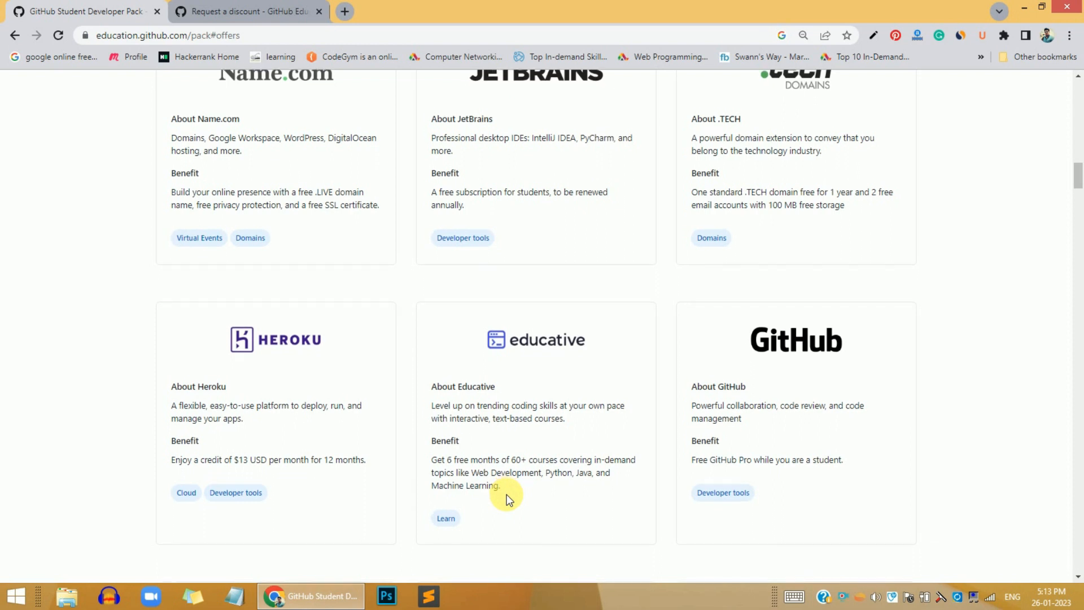
scroll(507, 494, down, 1)
scroll(288, 330, down, 10)
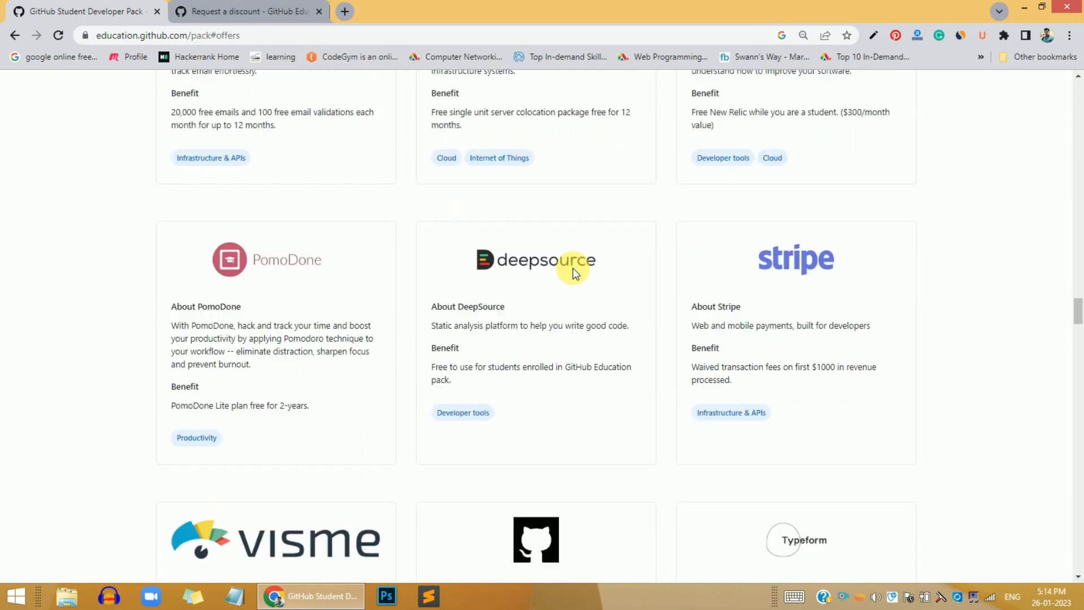
scroll(574, 271, down, 2)
scroll(574, 271, down, 6)
scroll(574, 271, down, 3)
scroll(574, 271, up, 1)
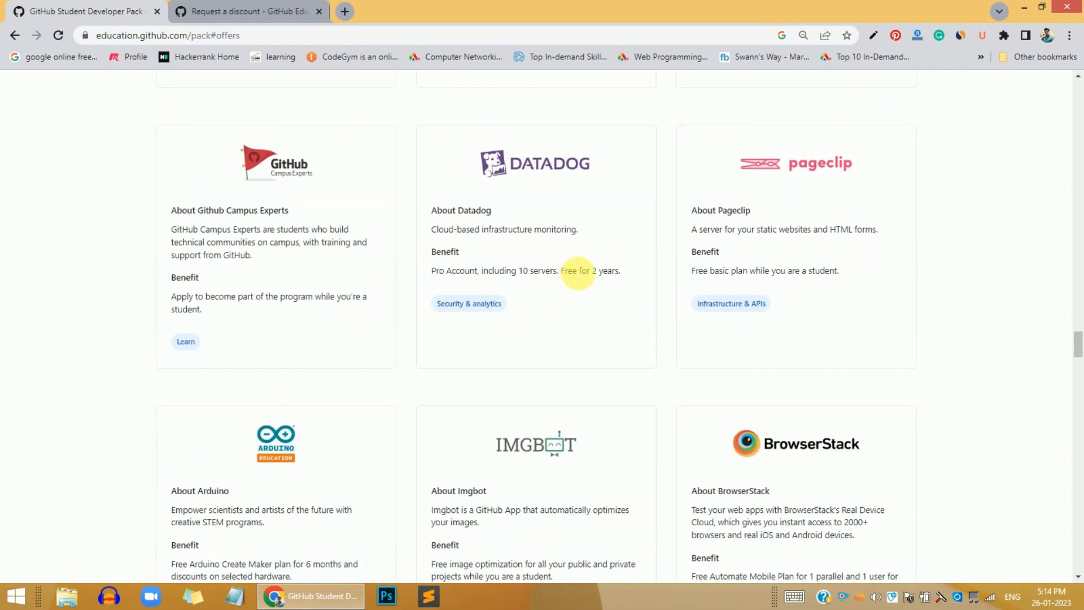
scroll(573, 269, down, 2)
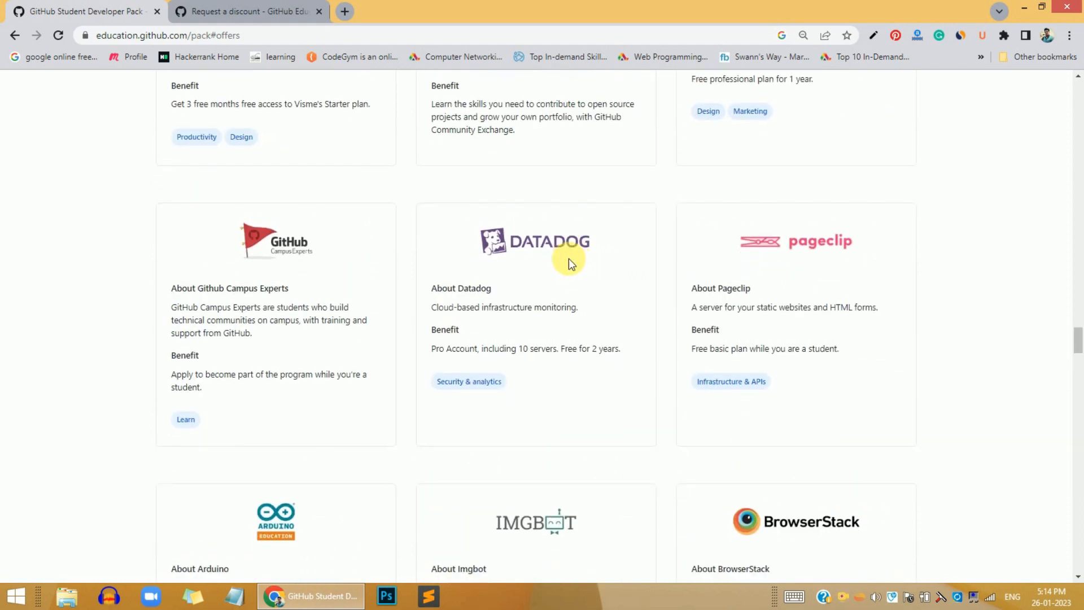
scroll(567, 258, down, 2)
scroll(569, 259, down, 2)
scroll(568, 258, down, 2)
scroll(568, 259, down, 1)
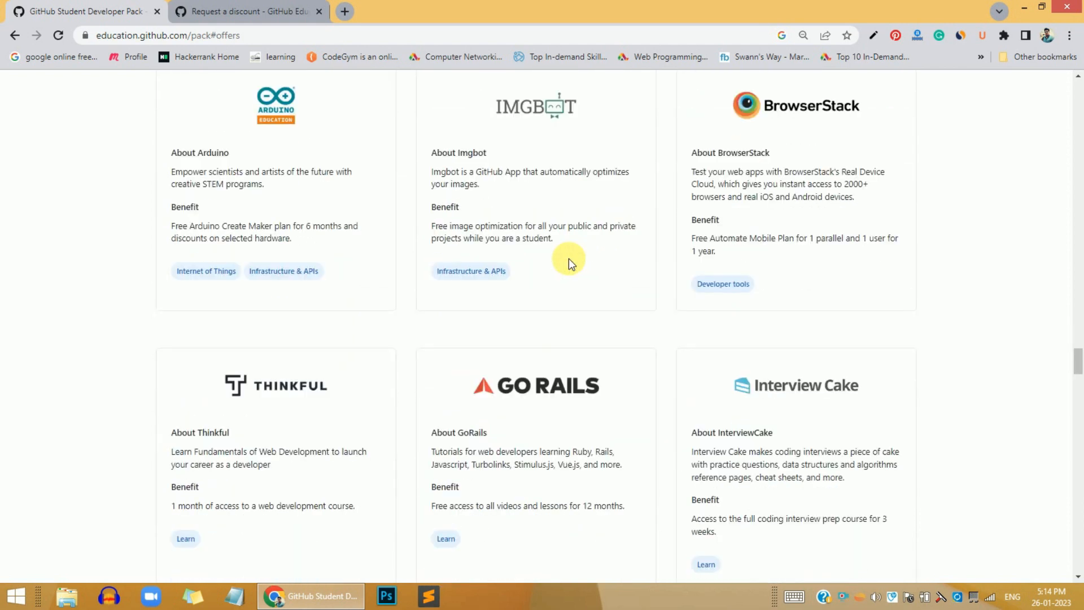
key(Home)
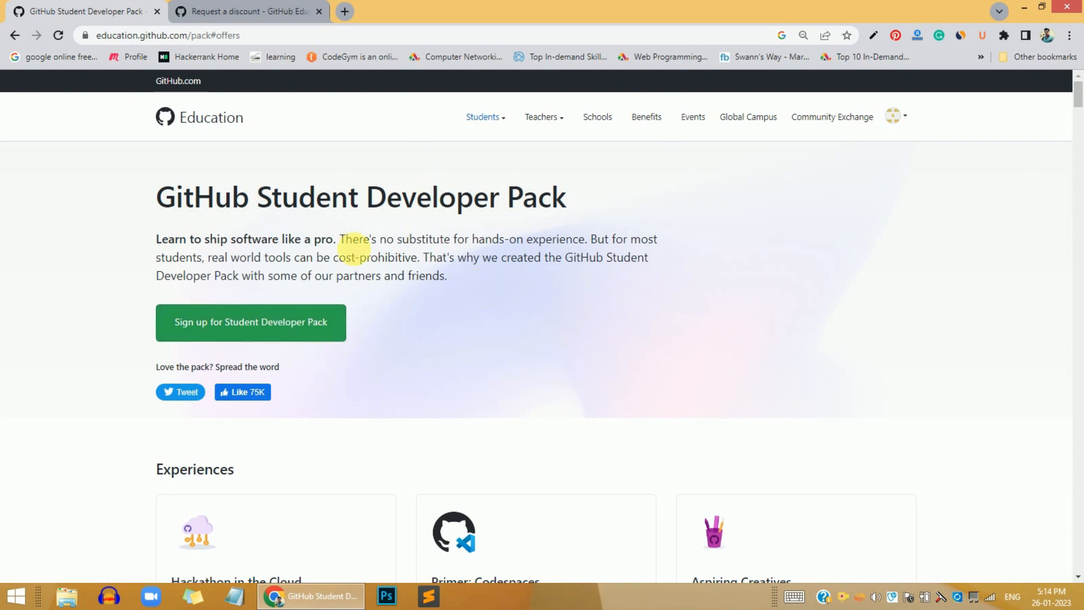
Show the discount request's proof-upload form and its accepted Proof Type options.
click(246, 11)
scroll(576, 179, up, 4)
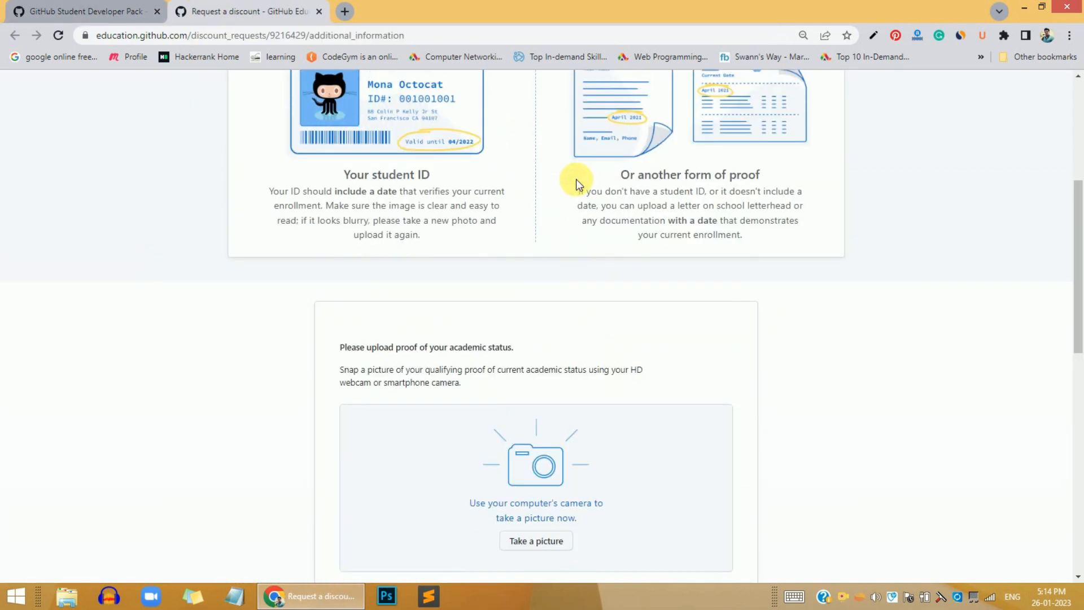
scroll(576, 179, up, 4)
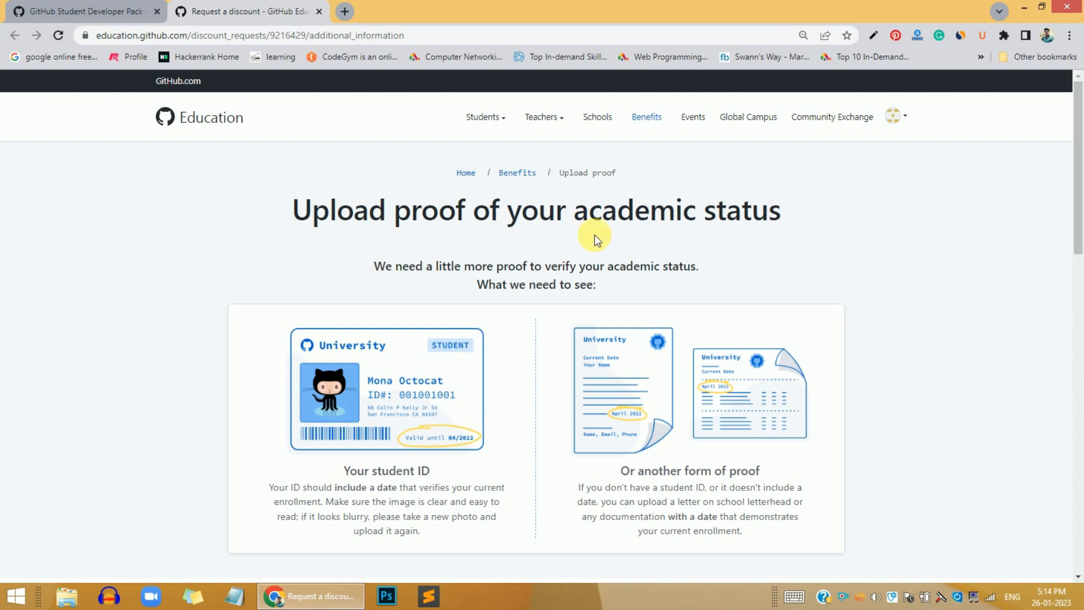
scroll(593, 240, down, 1)
scroll(483, 379, down, 1)
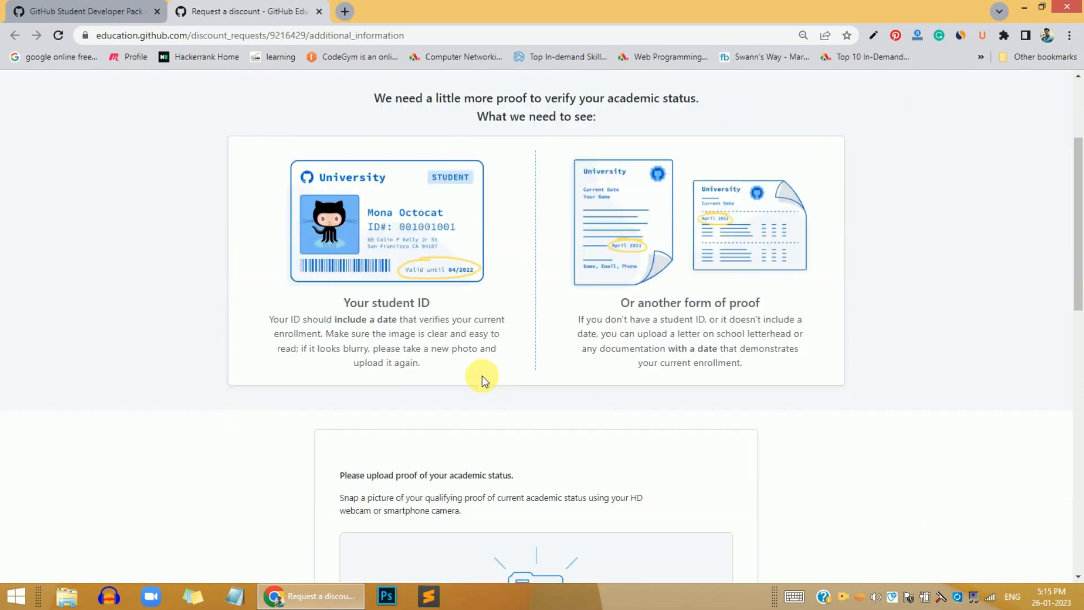
mouse_move(387, 389)
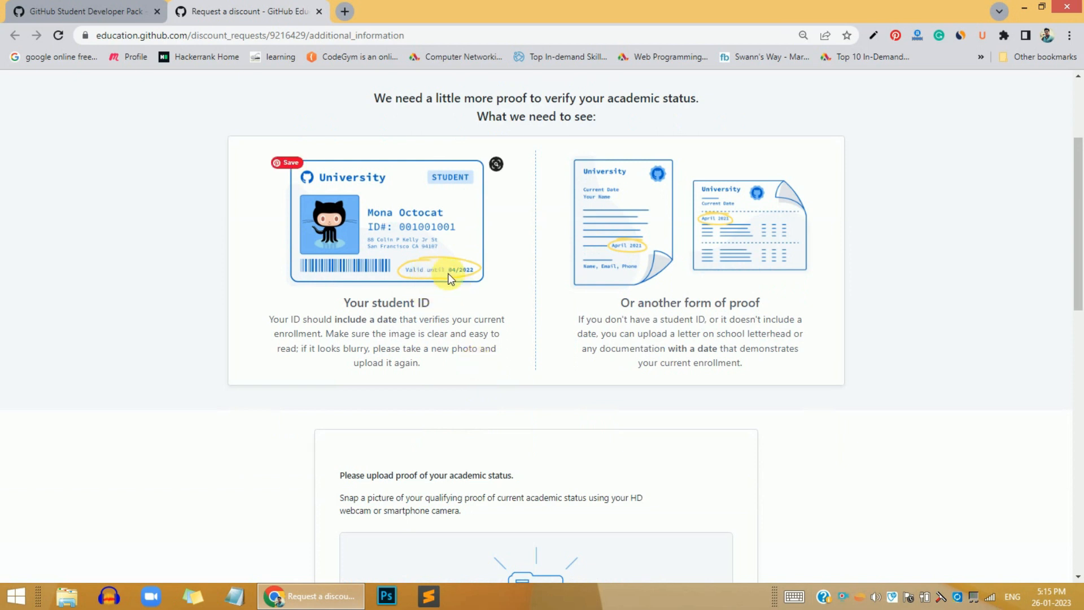
scroll(483, 297, down, 2)
scroll(483, 297, down, 1)
scroll(483, 296, down, 1)
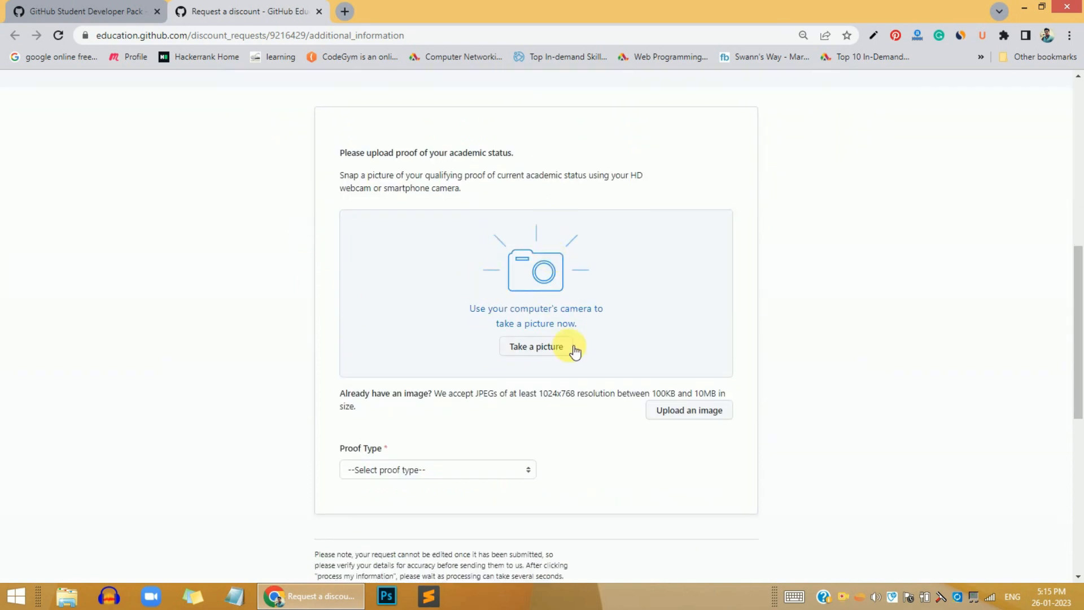
scroll(574, 349, down, 1)
scroll(546, 322, down, 1)
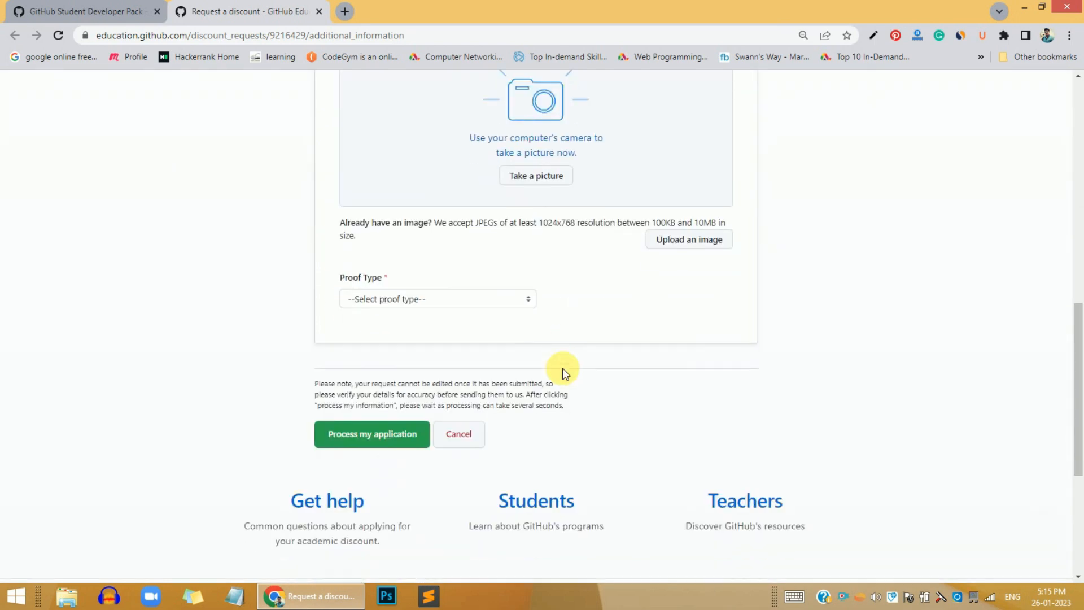
click(452, 295)
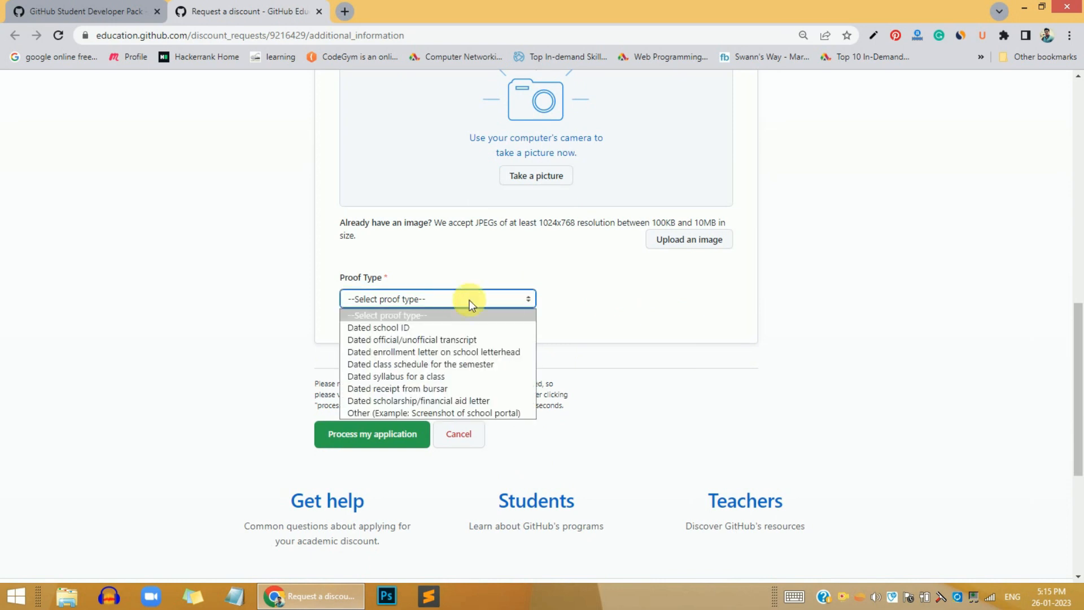
scroll(200, 325, down, 1)
scroll(200, 324, up, 3)
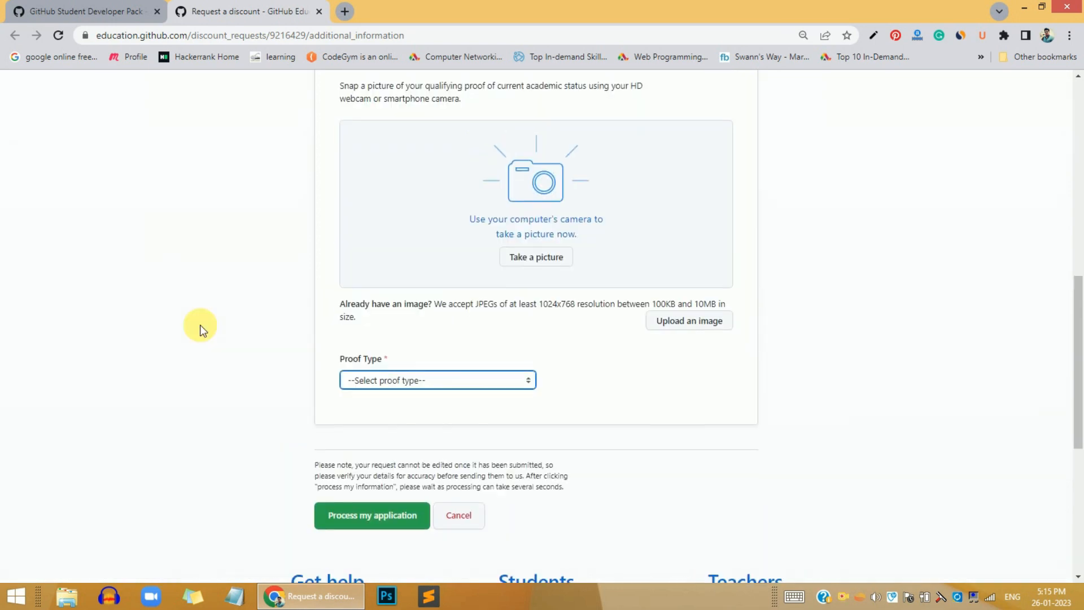
scroll(200, 324, up, 3)
scroll(200, 324, up, 5)
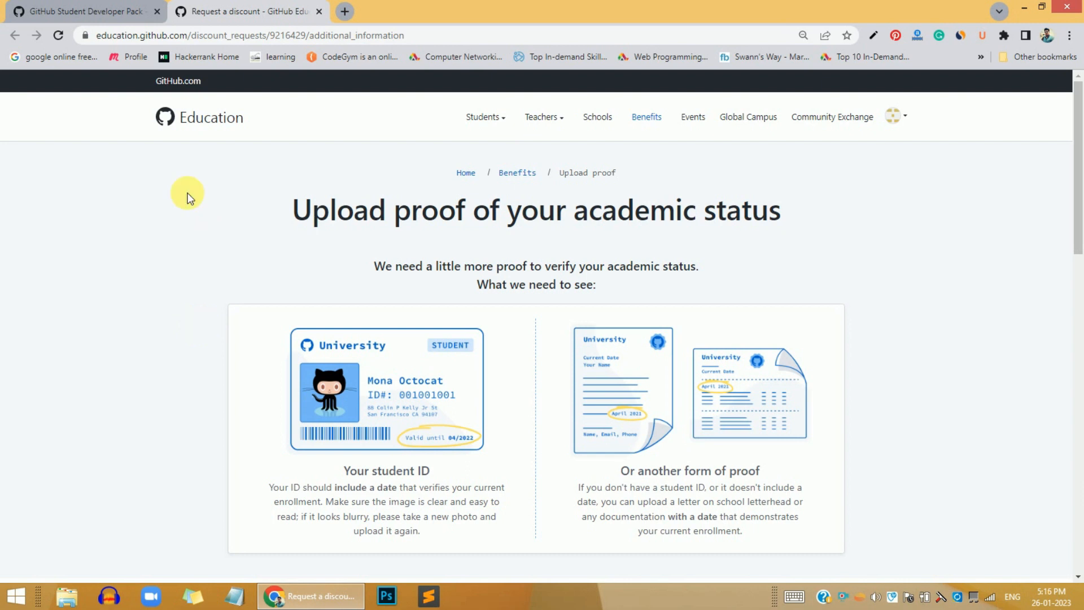
Return to the GitHub Student Developer Pack overview page.
click(75, 10)
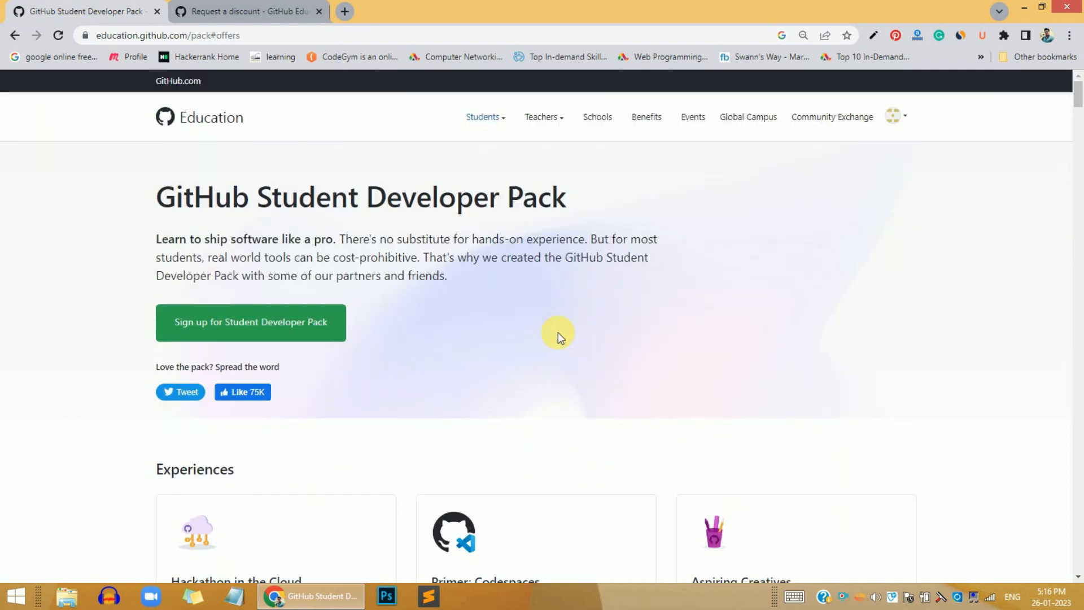